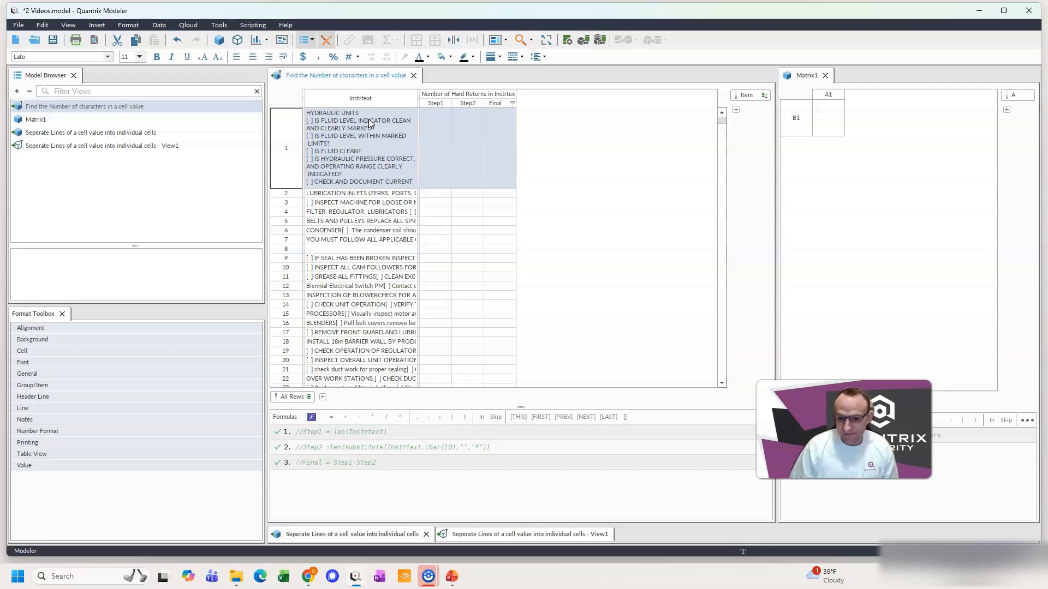
Step: Add a formula that sets the Step1 column to len(Instrtext)
click(442, 105)
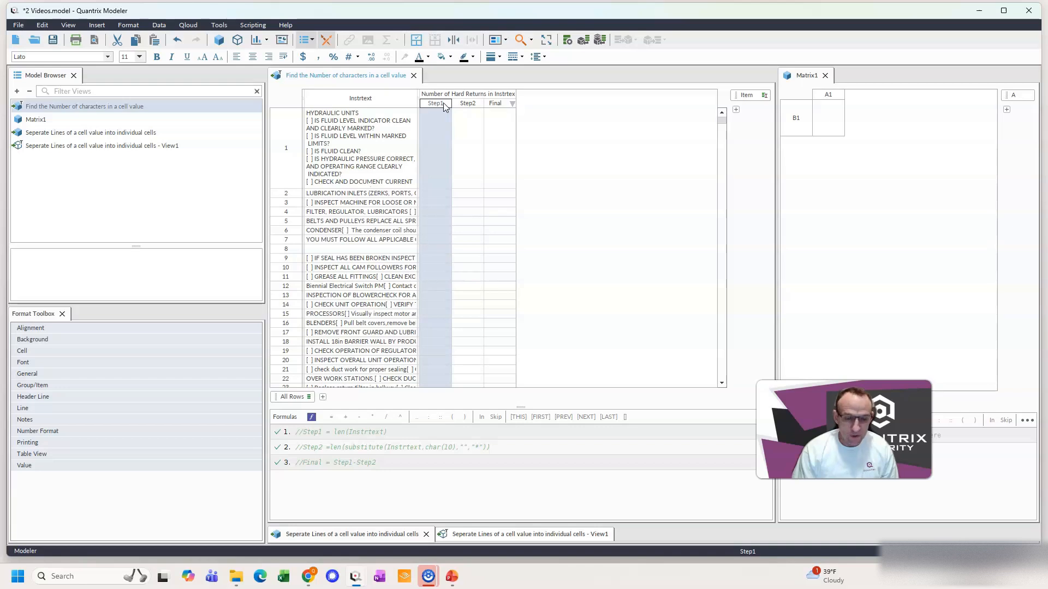
text(= len()
click(350, 98)
text())
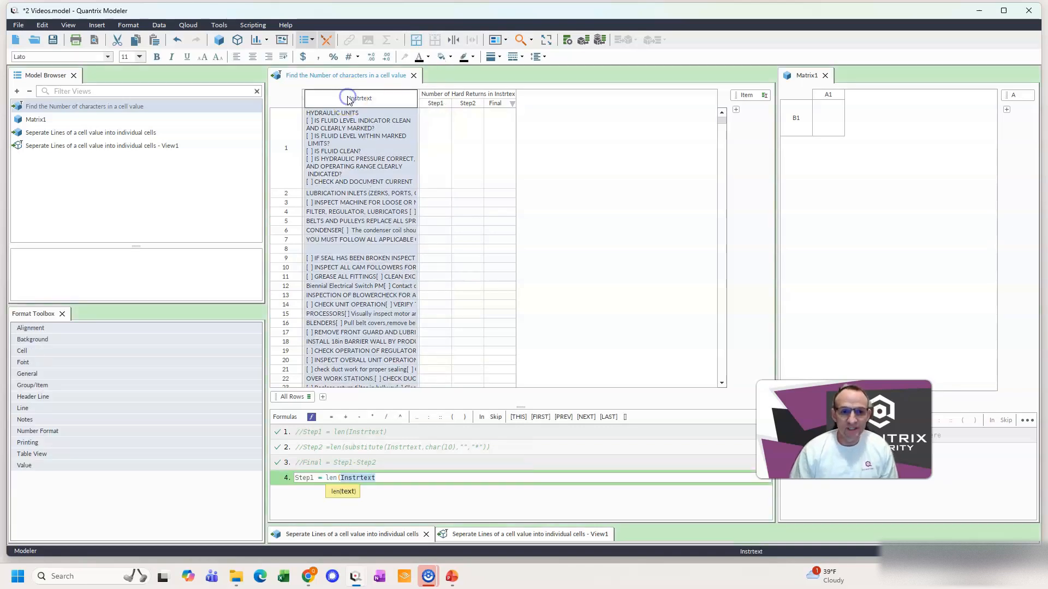
key(Return)
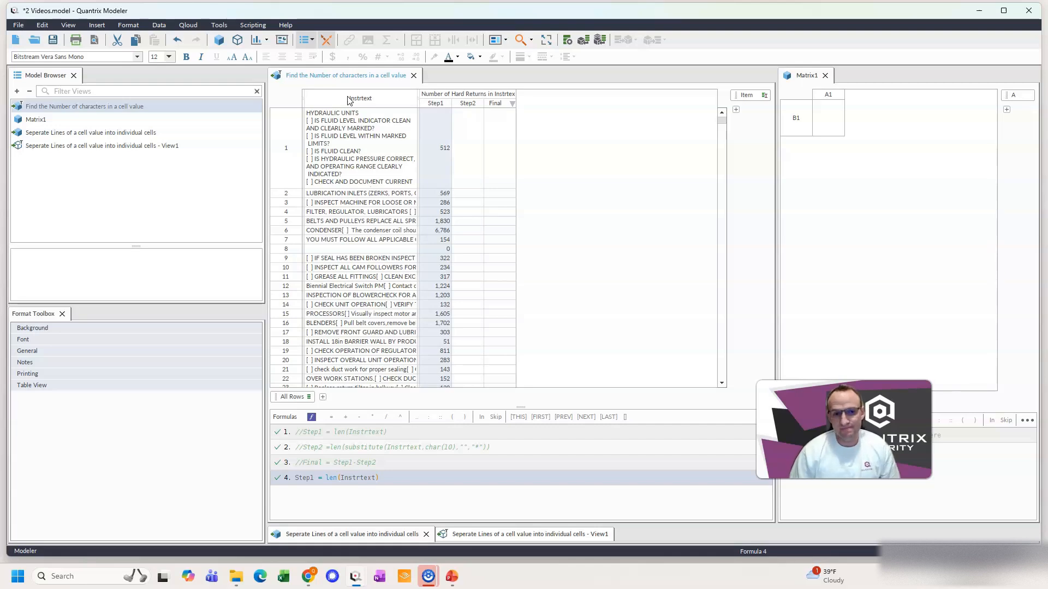
Step: Add a formula that sets the Step2 column to len(substitute(Instrtext, char(10), ""))
click(467, 104)
text(= )
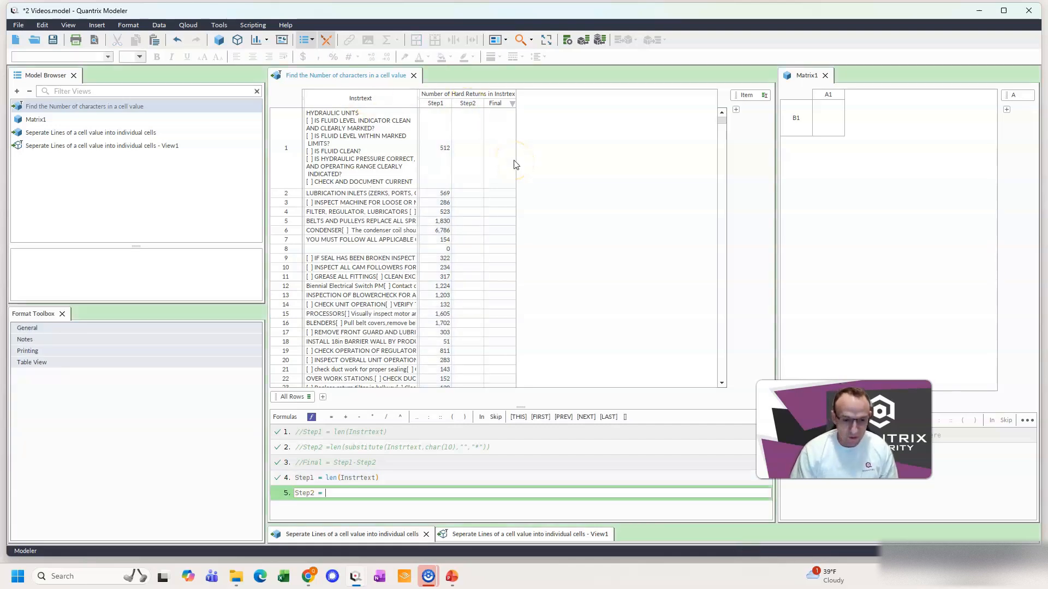
text(len()
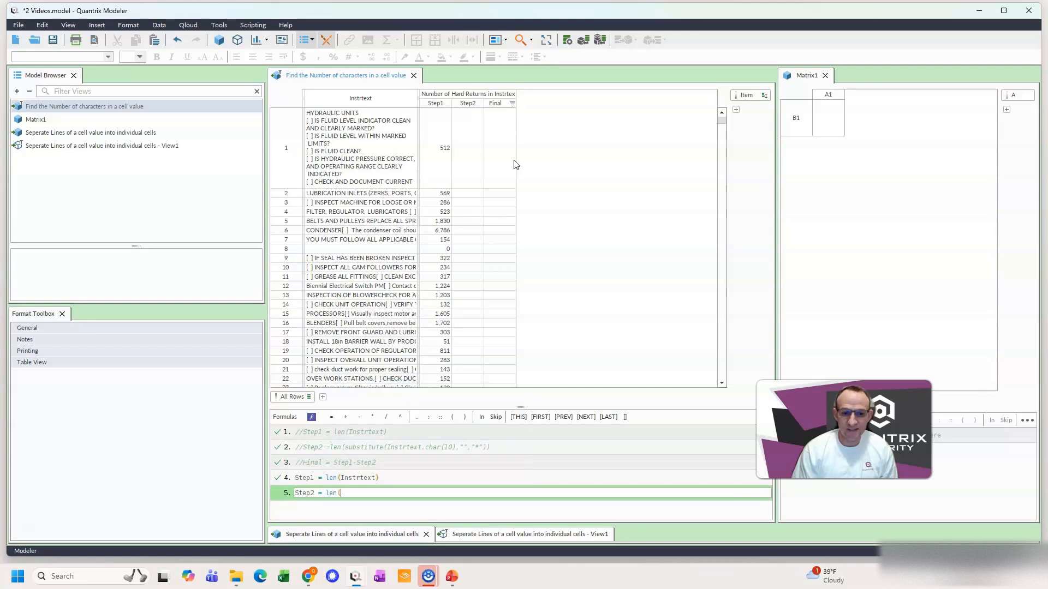
text(subs)
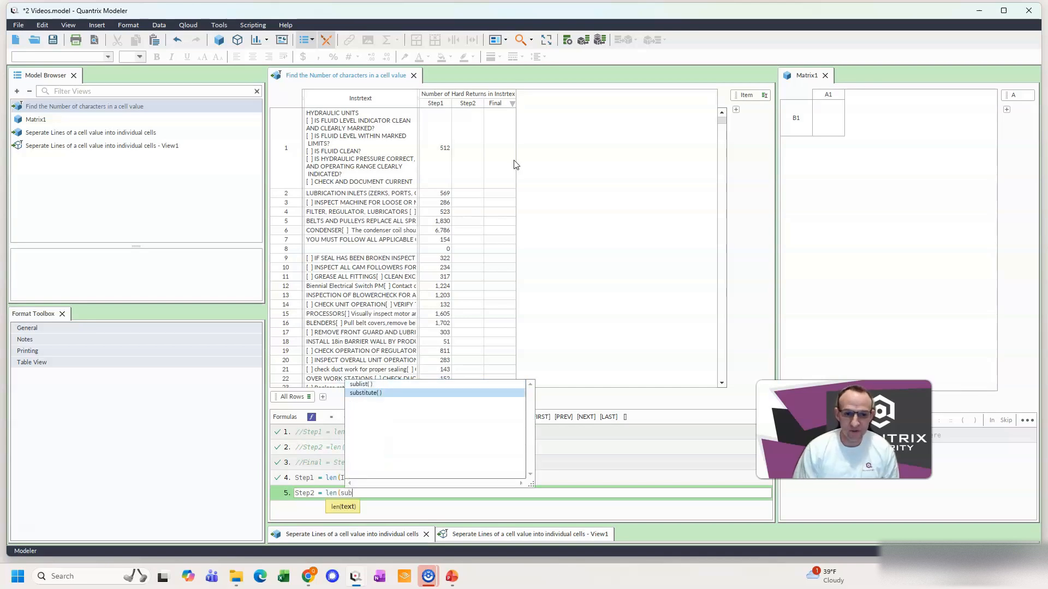
key(Return)
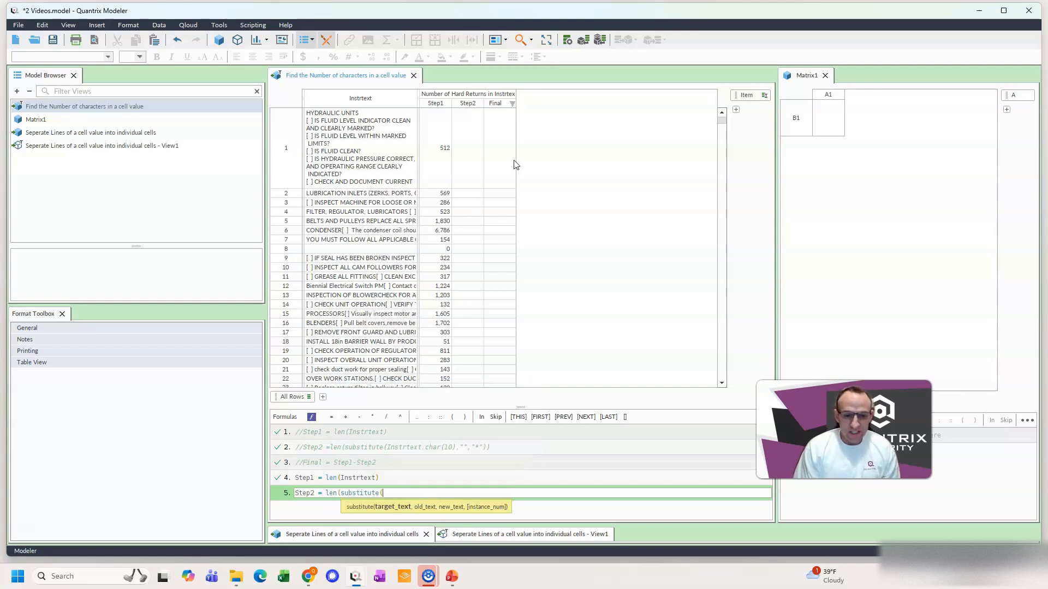
click(359, 98)
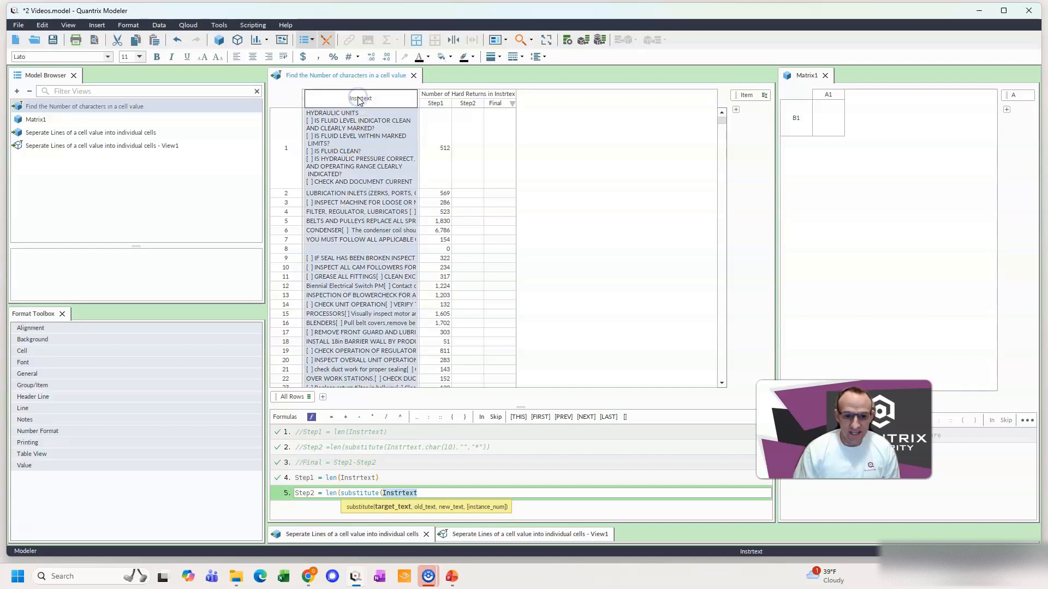
text(, ")
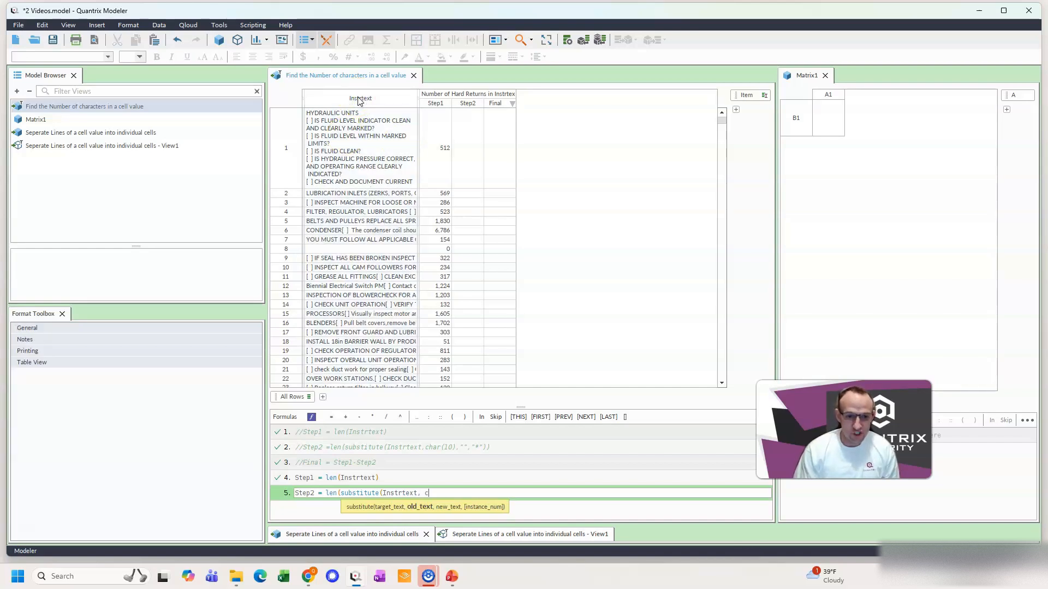
text(har)
key(Escape)
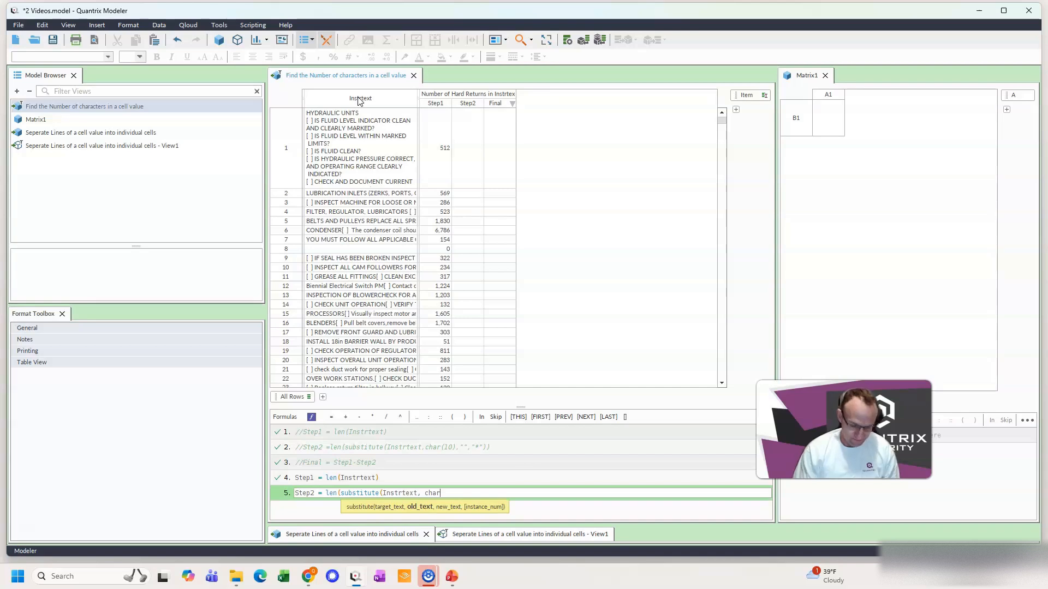
text((10), )
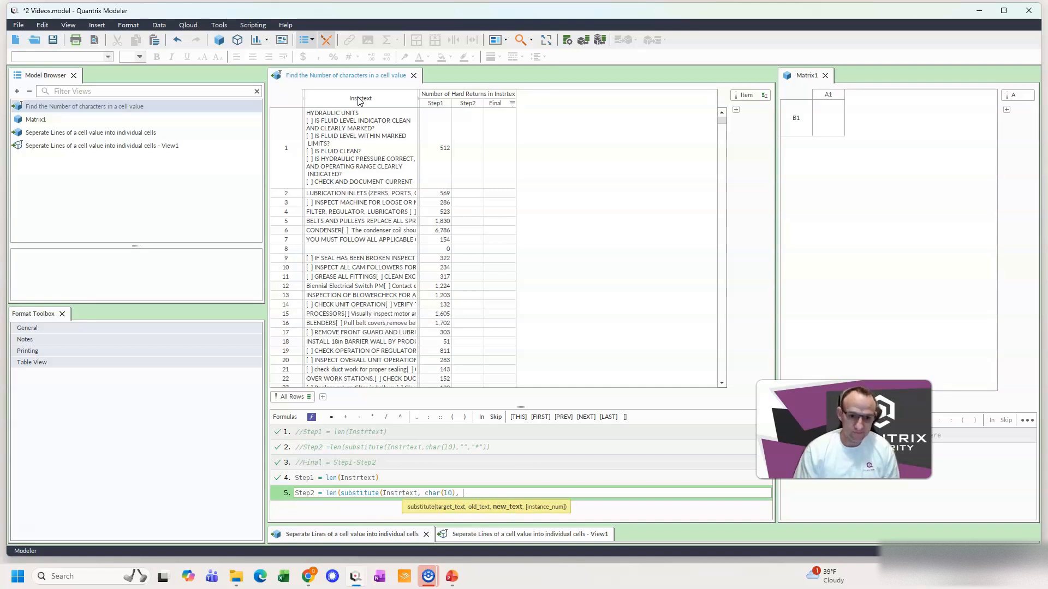
text("")
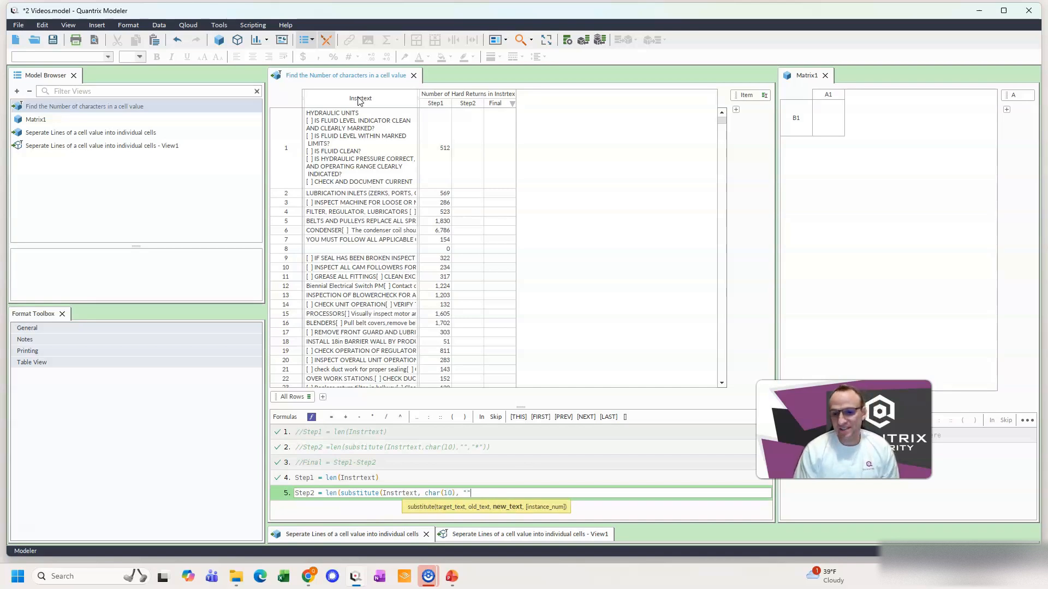
text())
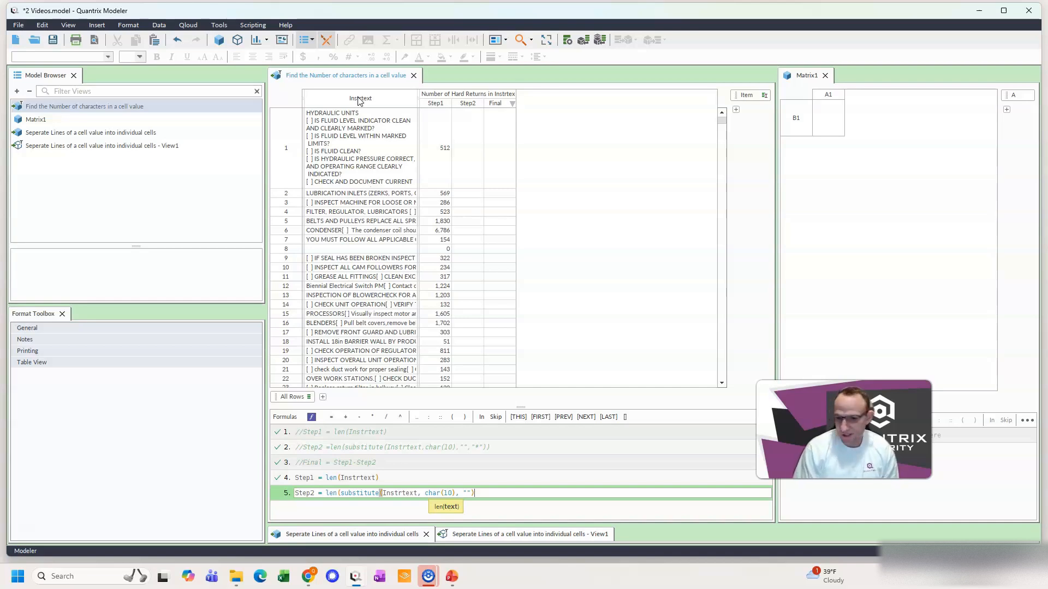
text())
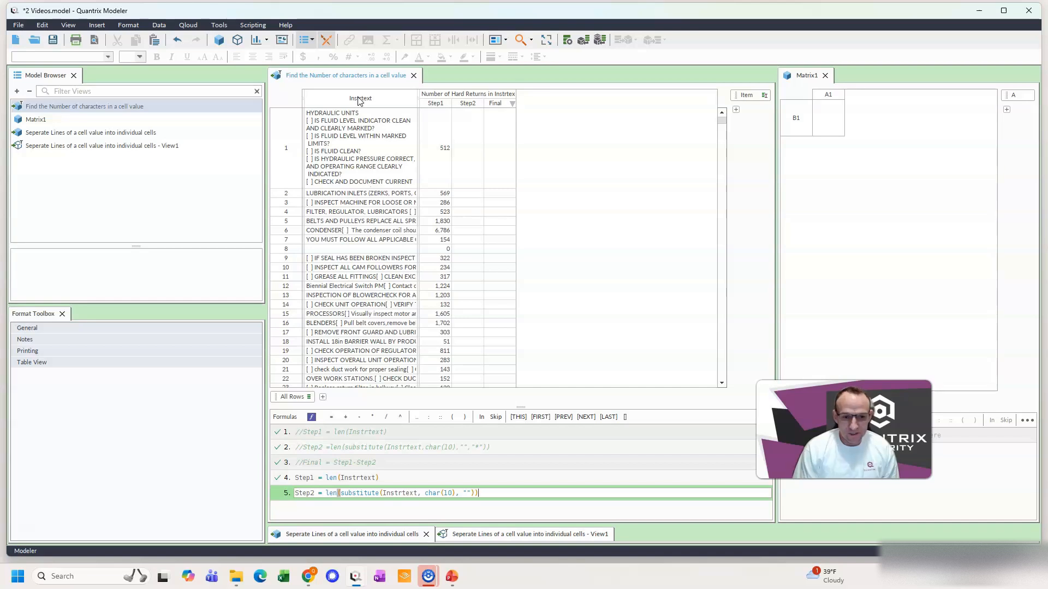
key(Return)
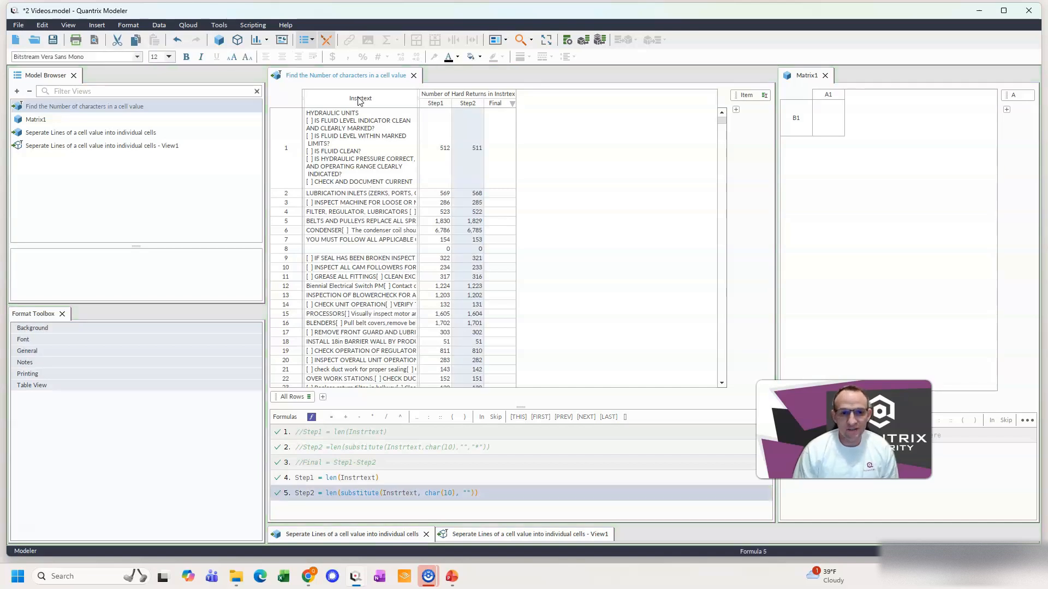
Step: Add "*" as the instance number argument of substitute in the Step2 formula
click(441, 154)
click(472, 148)
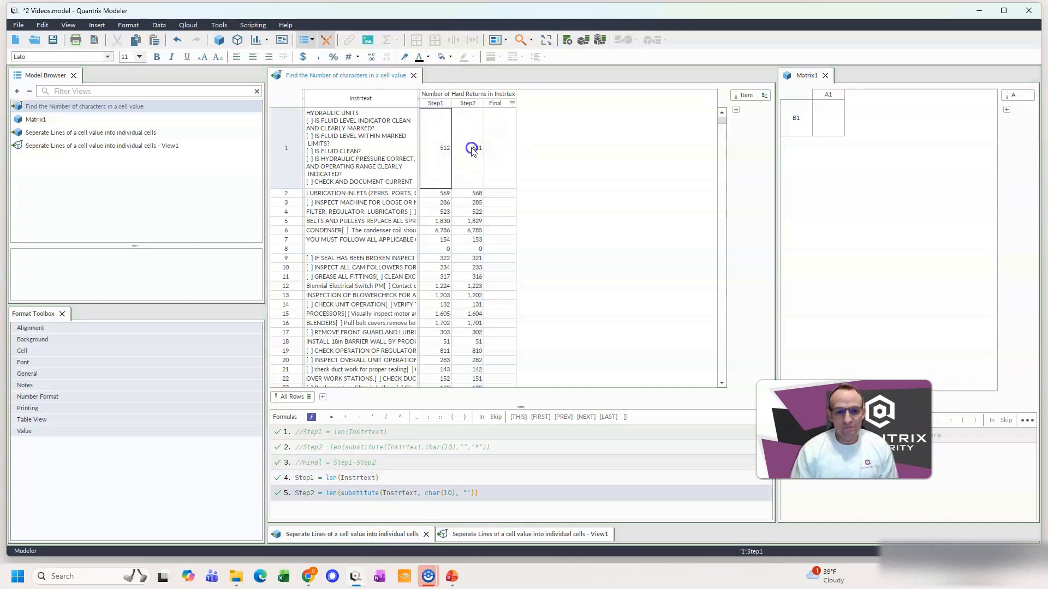
click(436, 148)
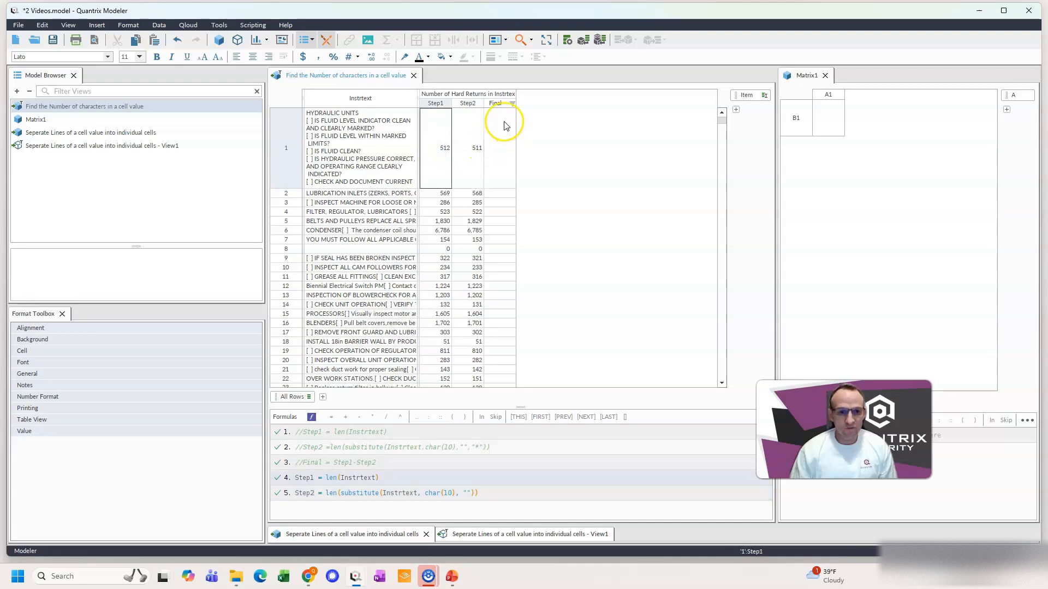
click(498, 104)
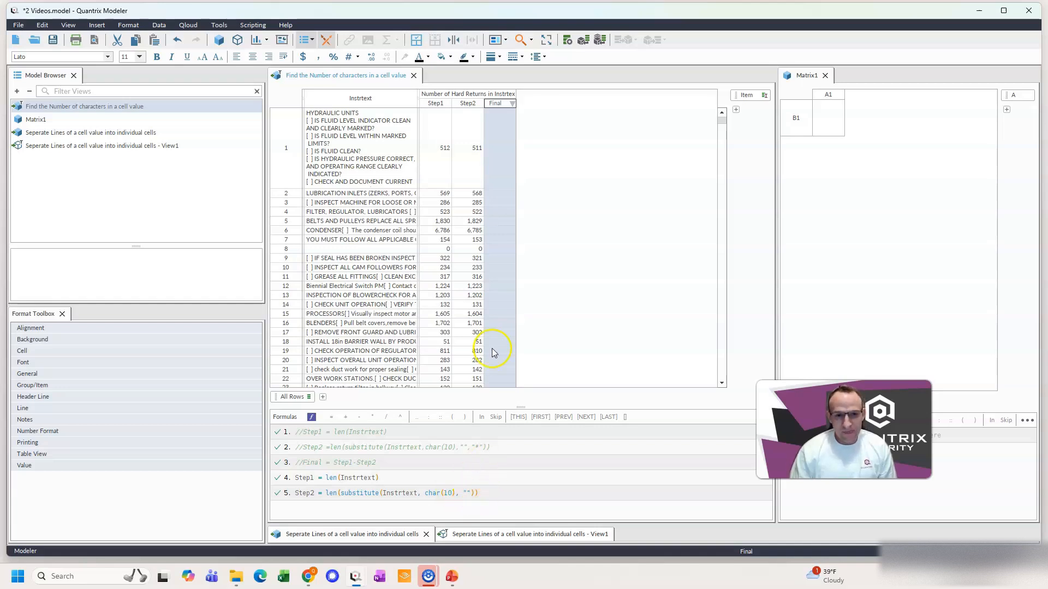
click(437, 167)
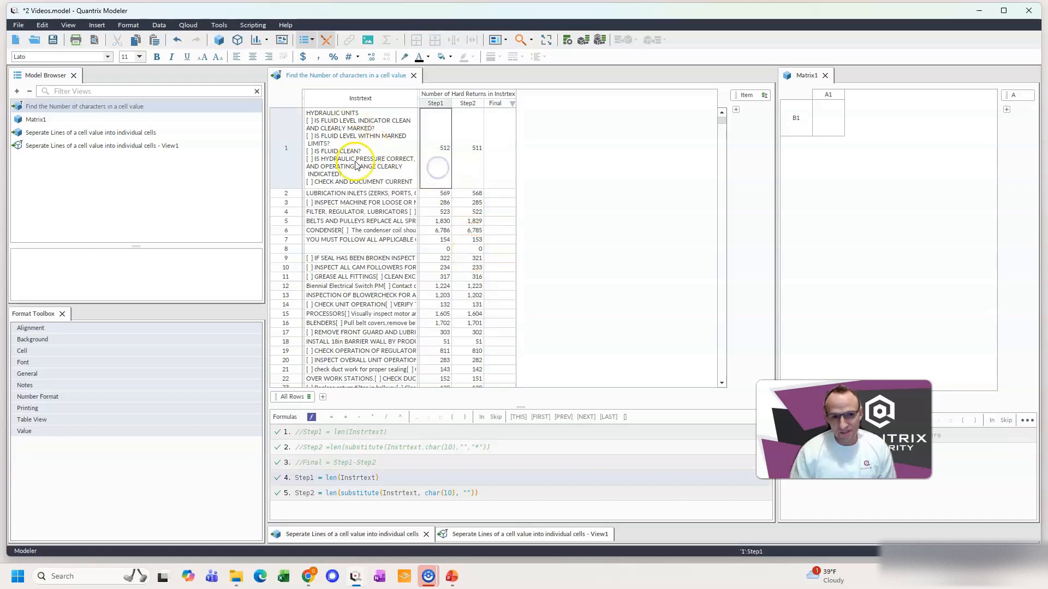
click(471, 494)
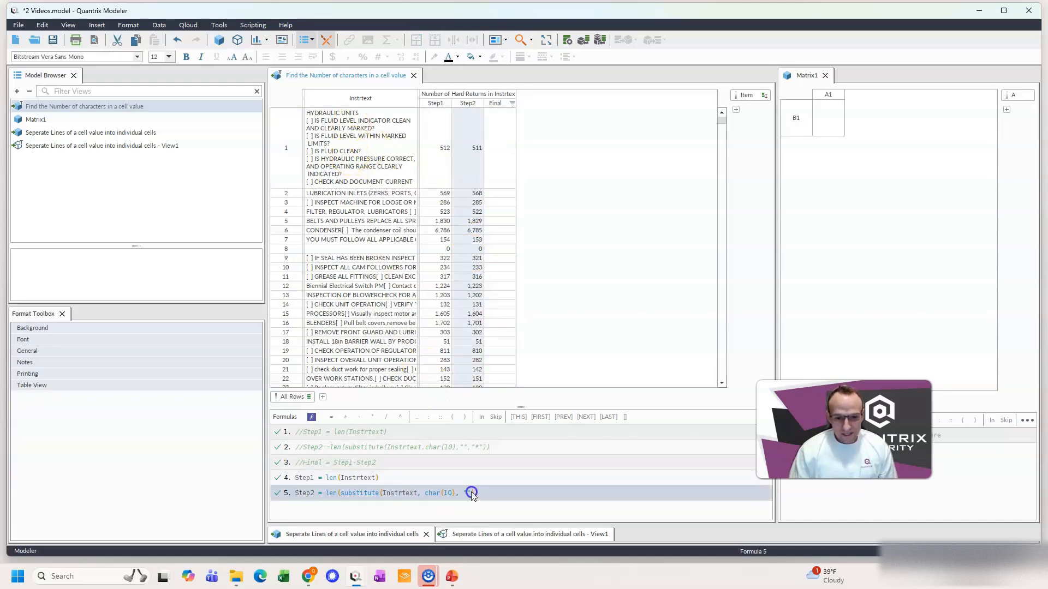
text(, "*")
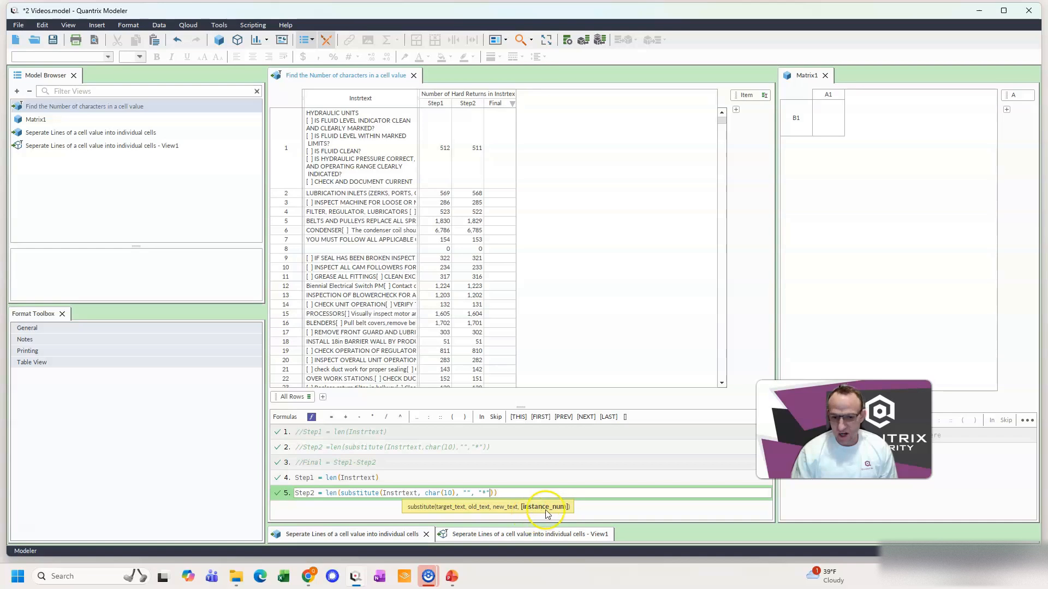
key(Return)
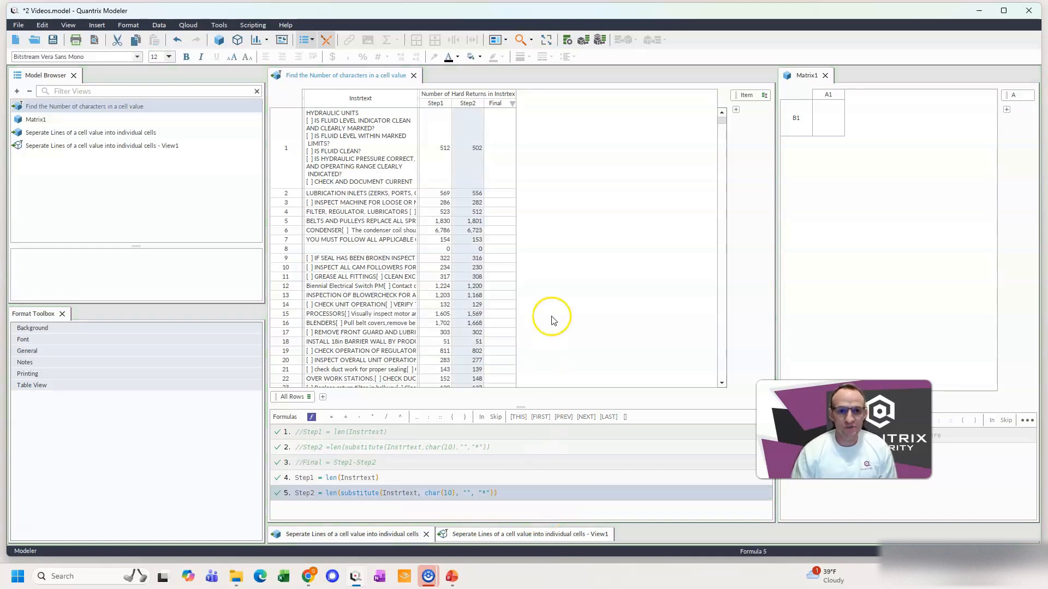
Step: Add a formula that sets the Final column to Step1 - Step2
click(443, 151)
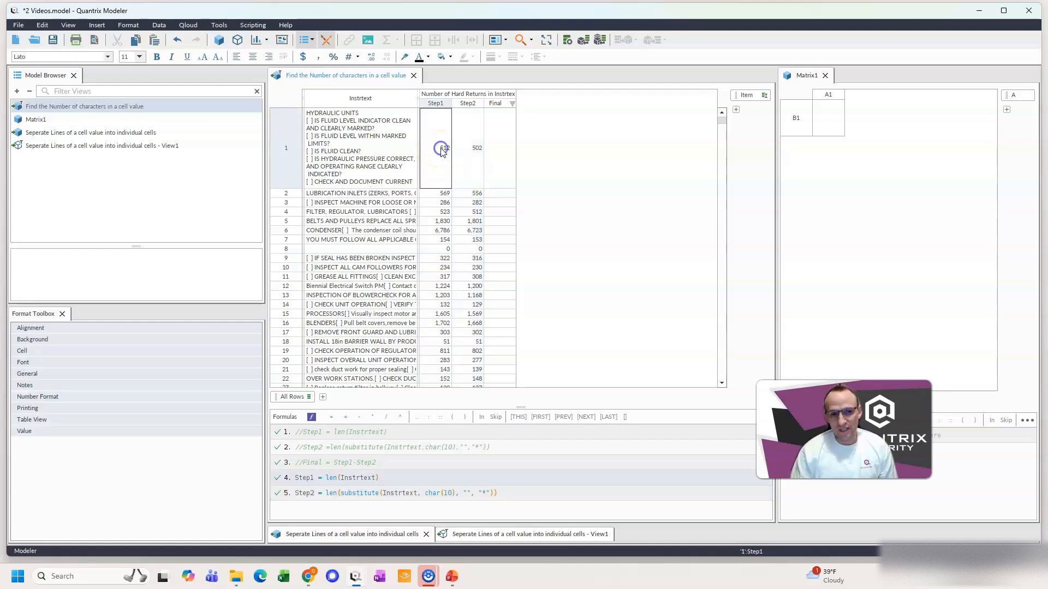
click(476, 155)
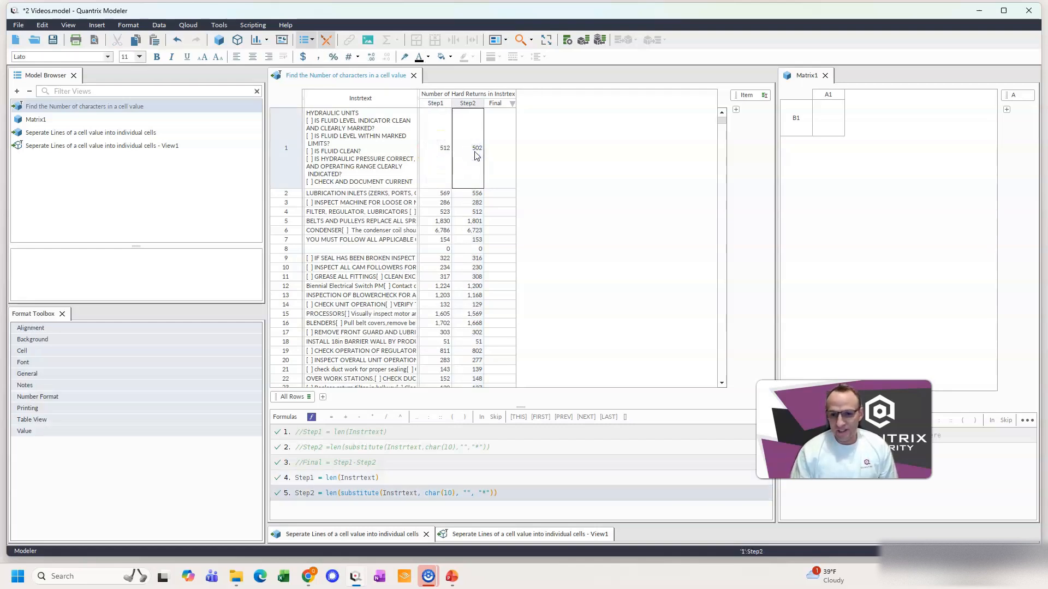
click(504, 104)
text(=)
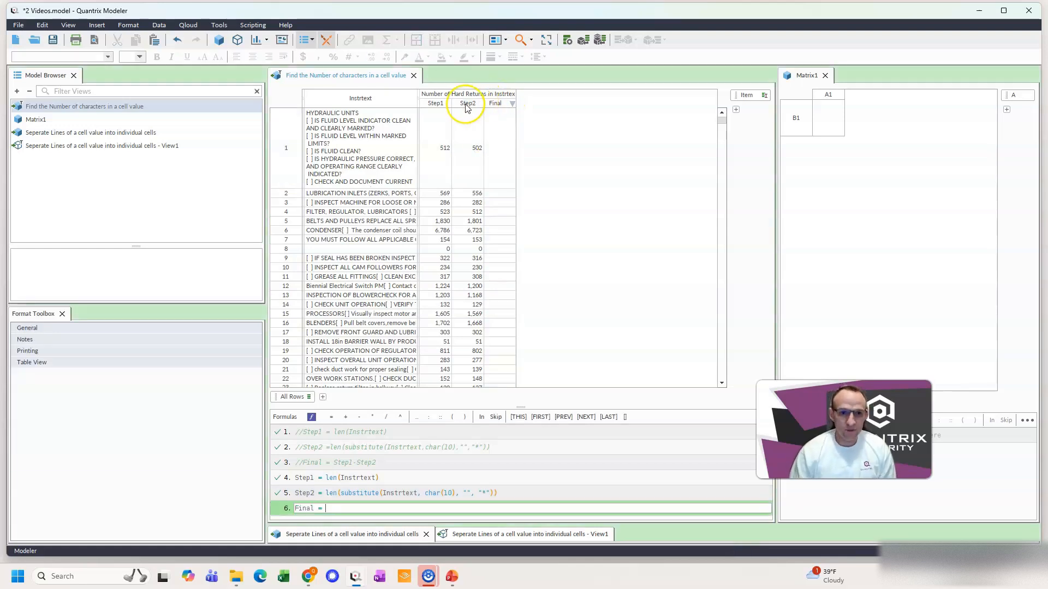
click(437, 105)
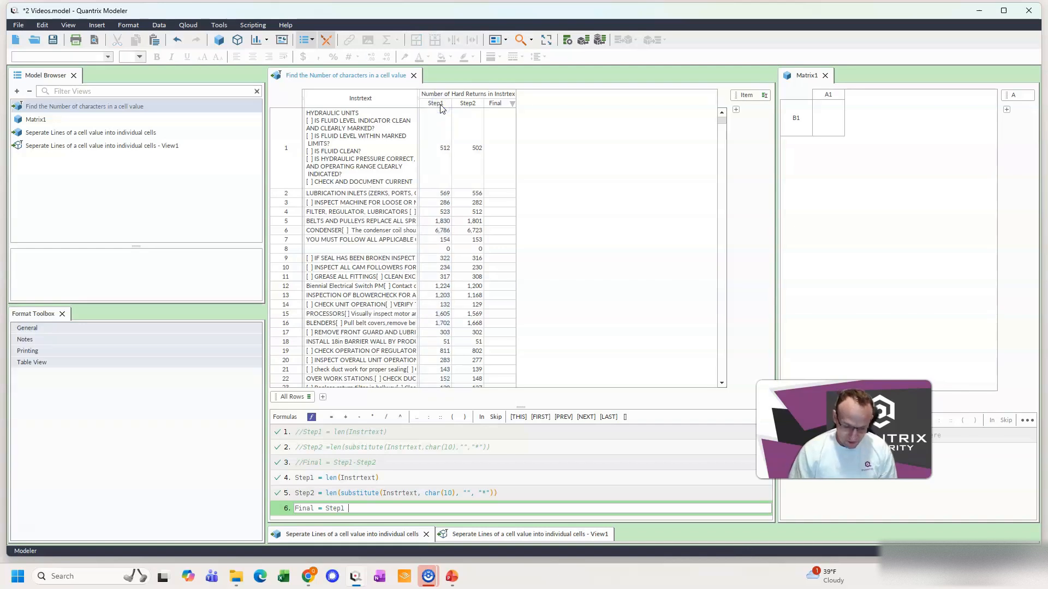
text(-)
click(468, 103)
key(Return)
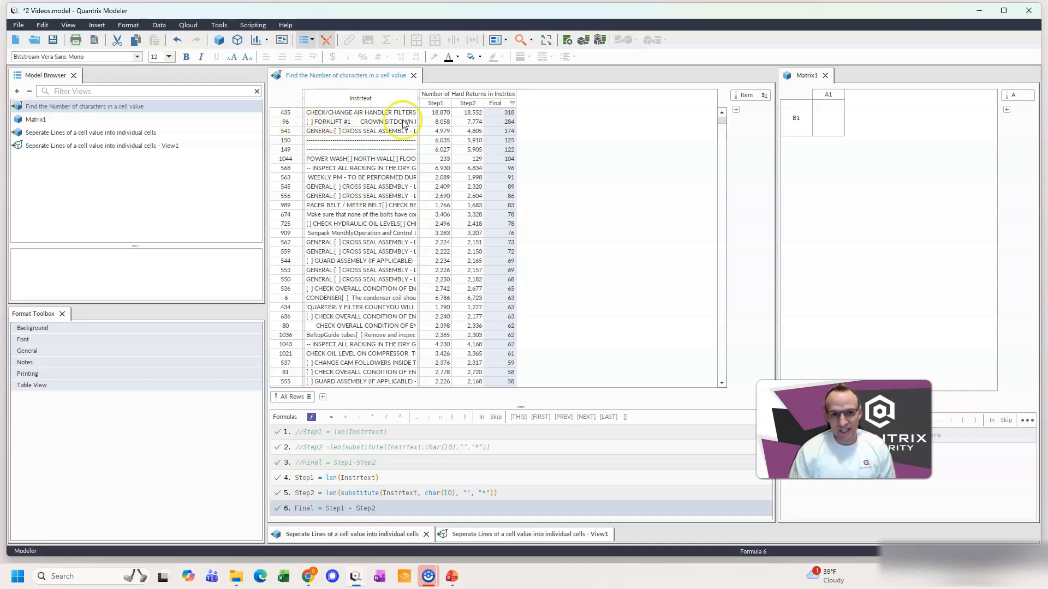
Step: Remove the sorting from the Final column and check row 1's Final count against its Instrtext
click(507, 104)
right_click(507, 106)
mouse_move(568, 246)
click(643, 262)
click(507, 155)
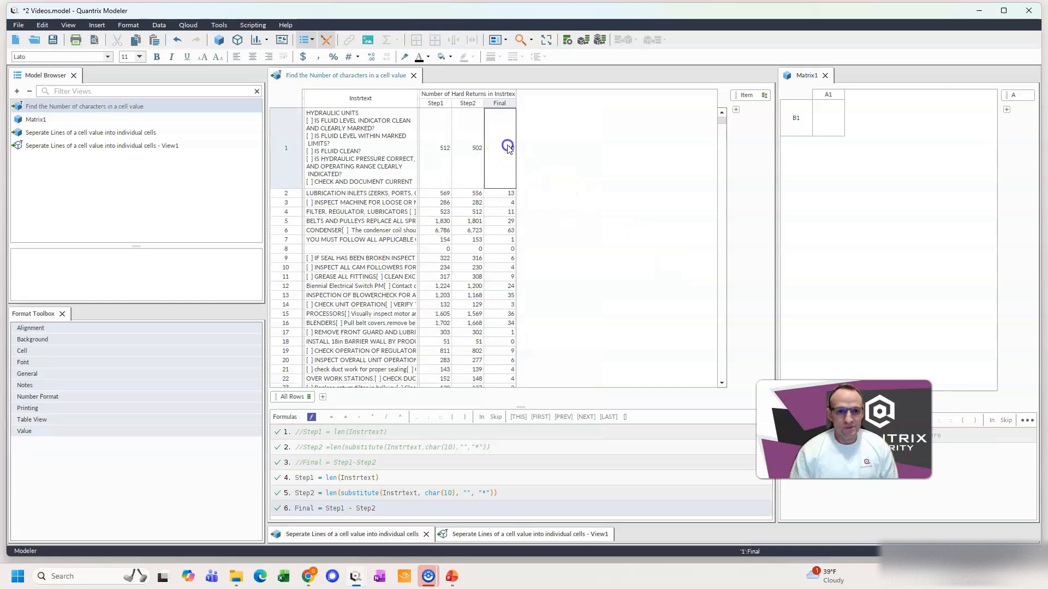
click(437, 145)
click(372, 140)
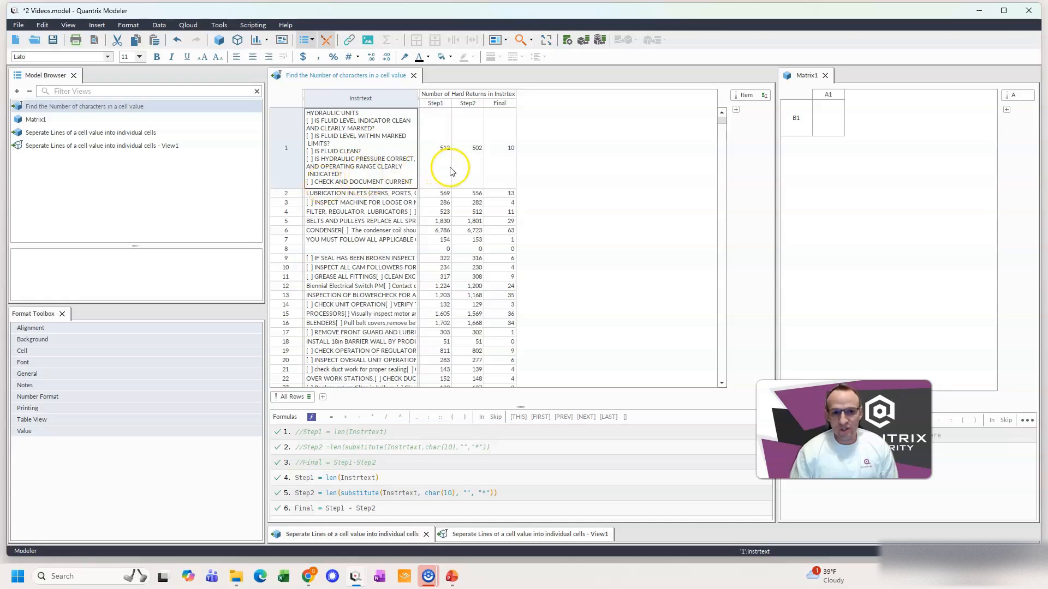
click(504, 149)
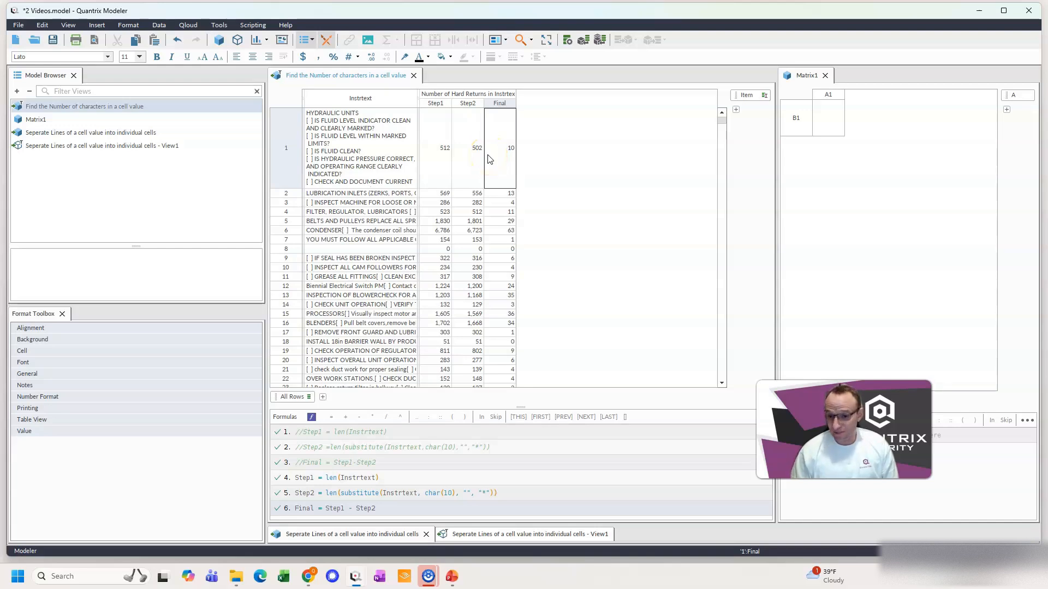
Step: Replace char(10) in the Step2 formula with a reference to the Matrix1 cell, Matrix1::A1:B1
click(454, 493)
key(Right)
key(shift+Left)
key(shift+Left)
key(shift+Left)
key(shift+Left)
key(shift+Left)
key(shift+Left)
key(shift+Left)
key(shift+Left)
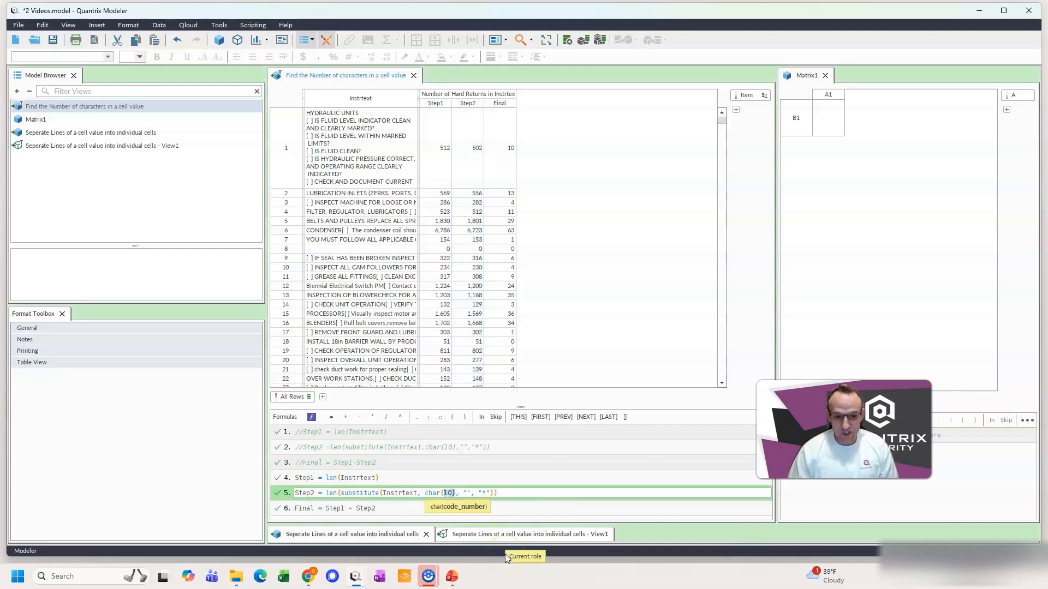
key(BackSpace)
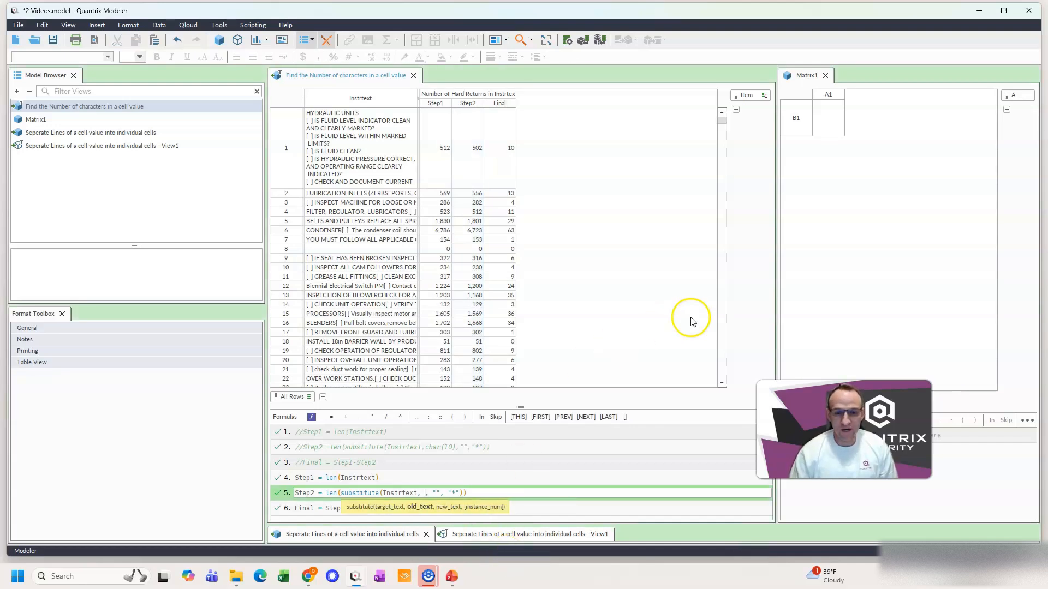
click(828, 112)
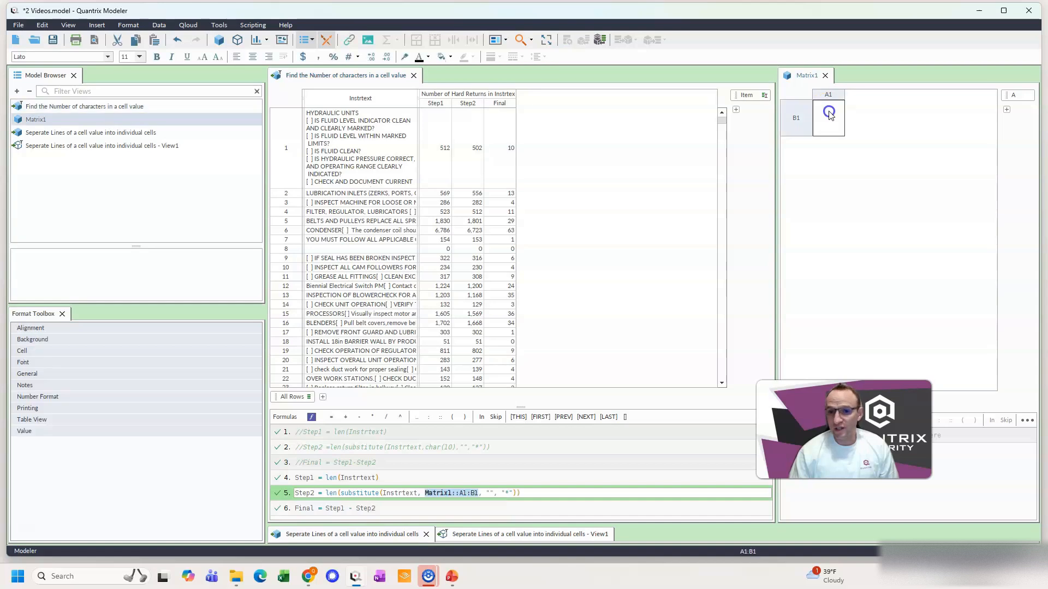
key(Return)
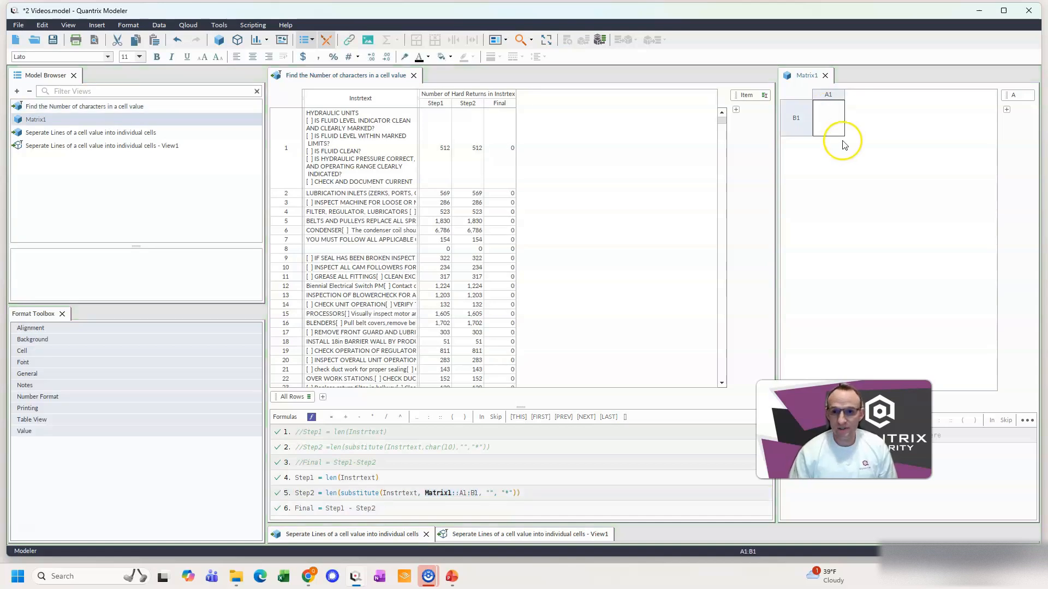
Step: Enter "[" as the search character in the Matrix1 cell at A1:B1
double_click(832, 131)
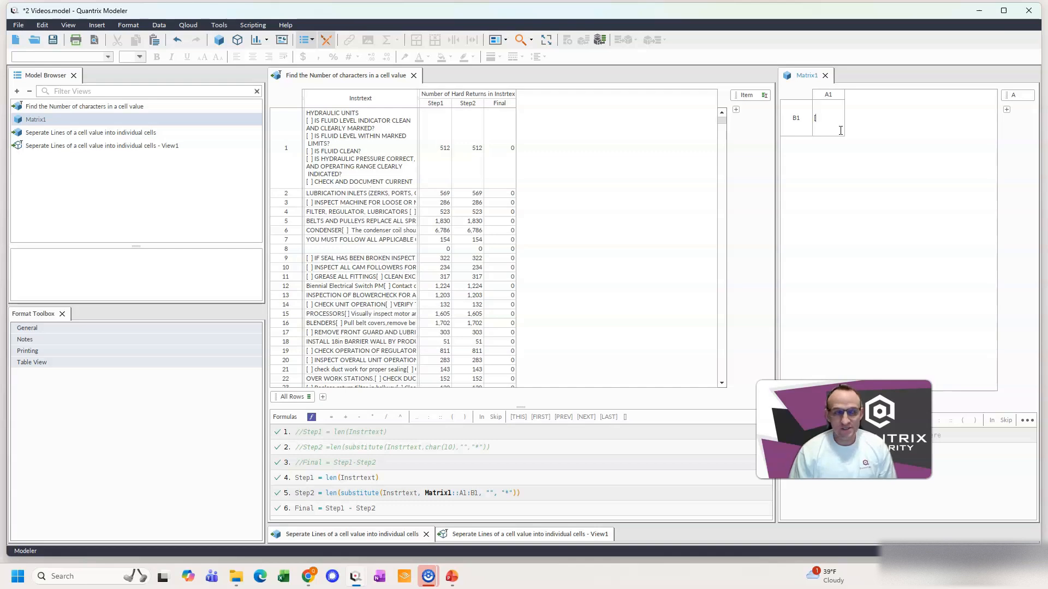
text([)
key(Return)
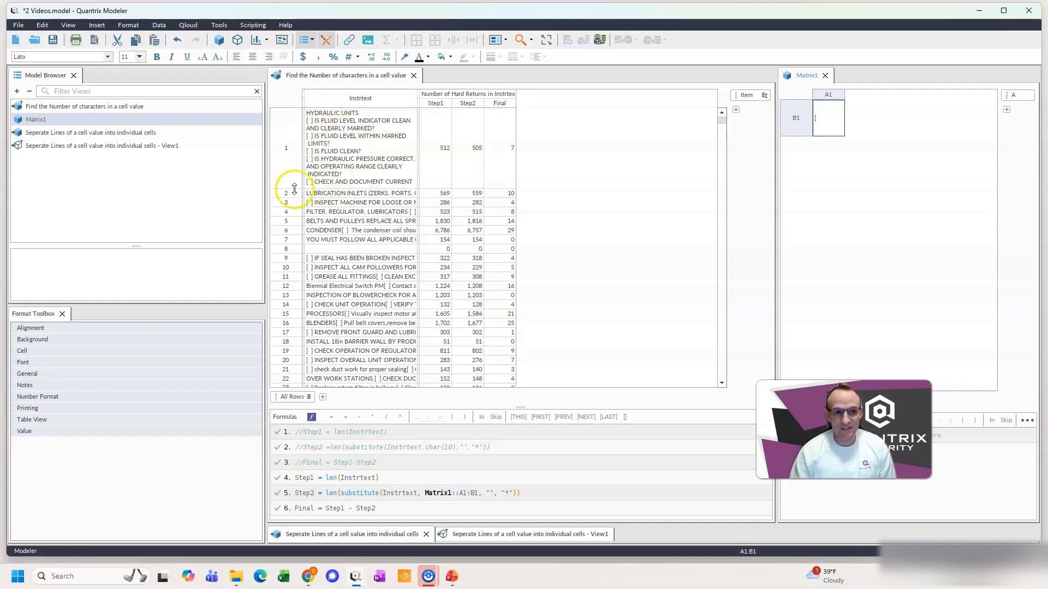
Step: Make row 1 taller and the Instrtext column wider to show the full text, and check row 1's Final count
drag(295, 189, 293, 206)
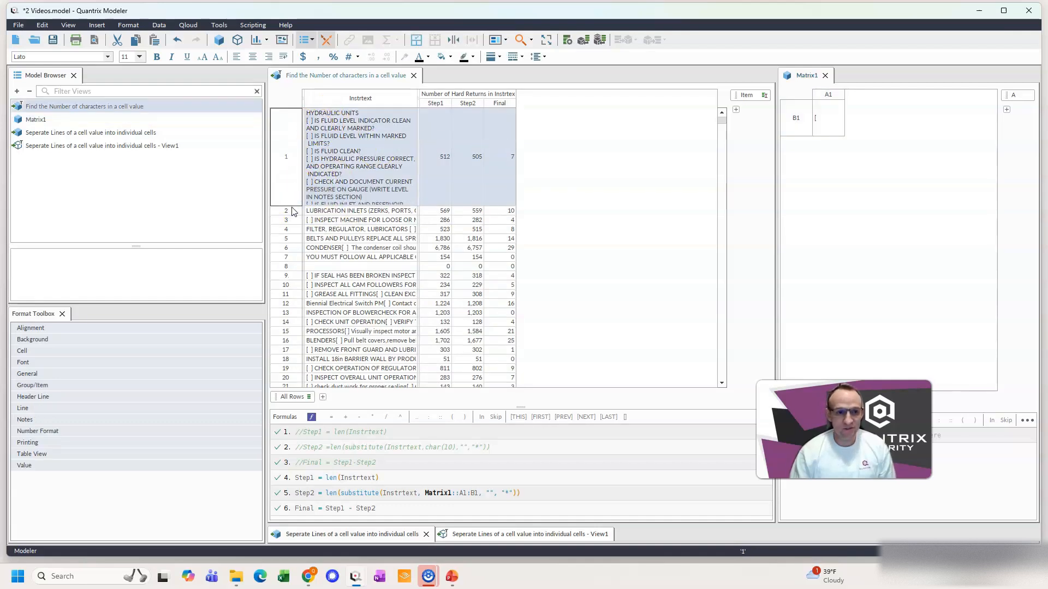
double_click(293, 206)
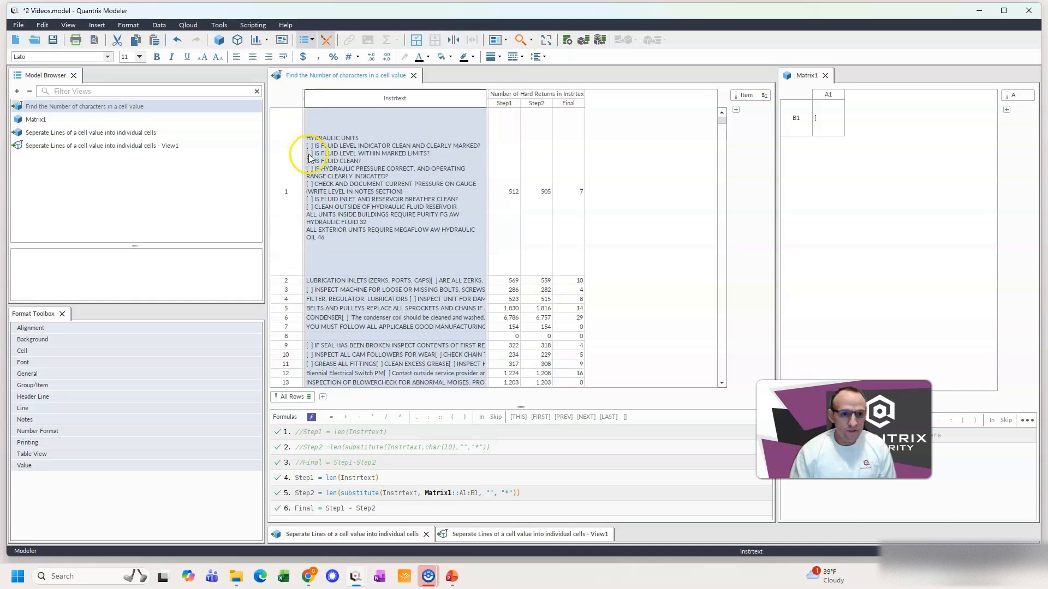
click(571, 198)
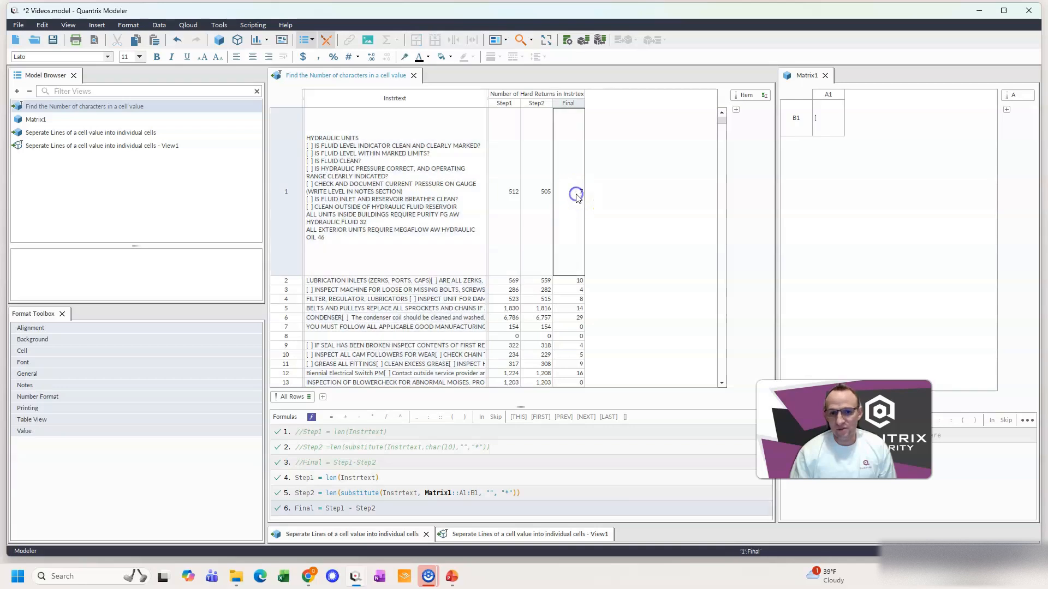
Step: Replace the Matrix1 cell's content with a hard return and compare row 1's Final count with its Instrtext lines
double_click(817, 124)
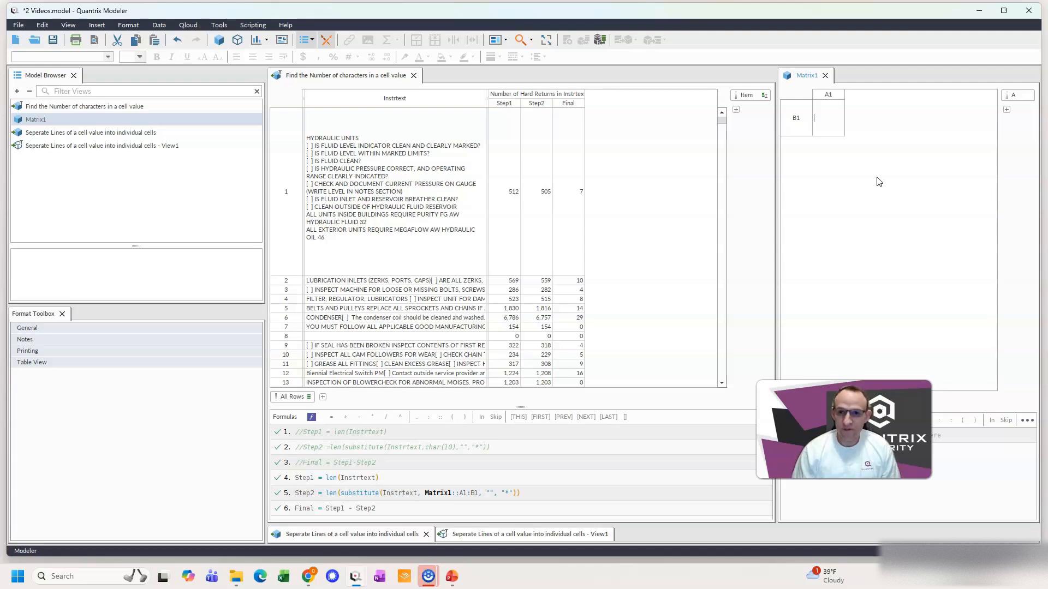
key(Return)
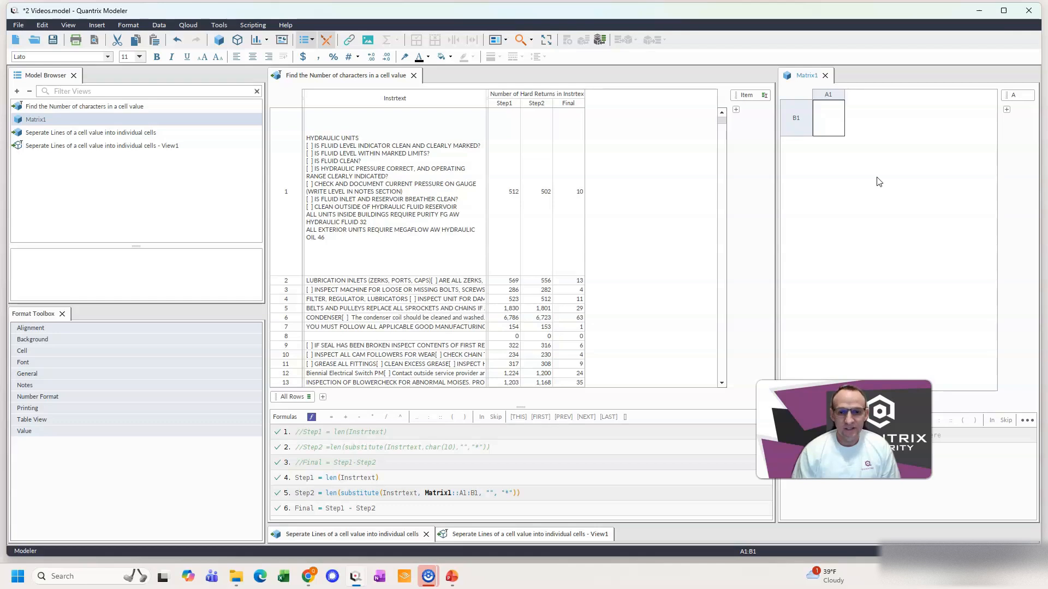
click(830, 124)
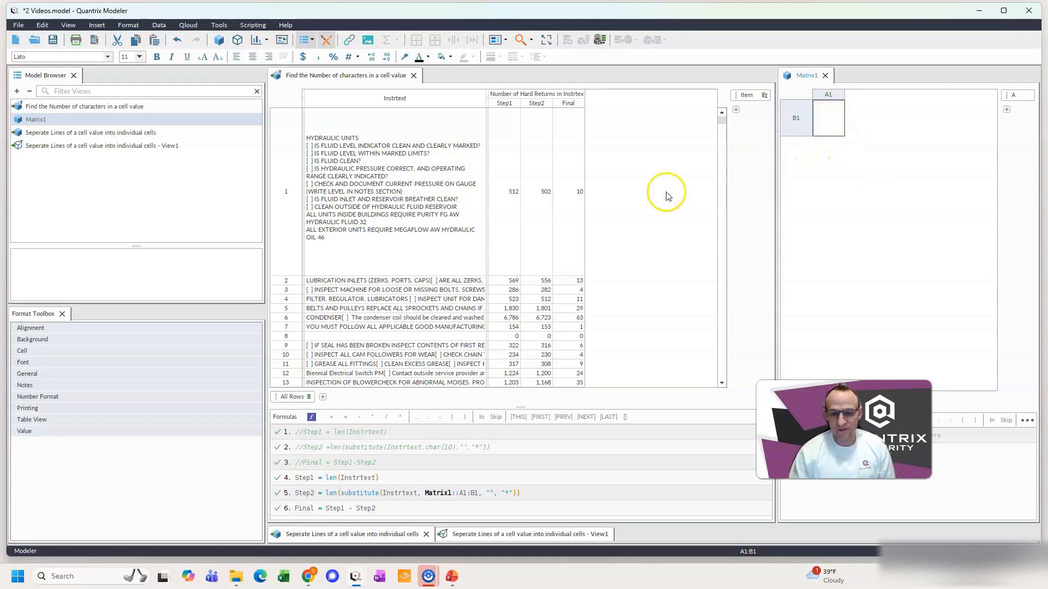
click(575, 198)
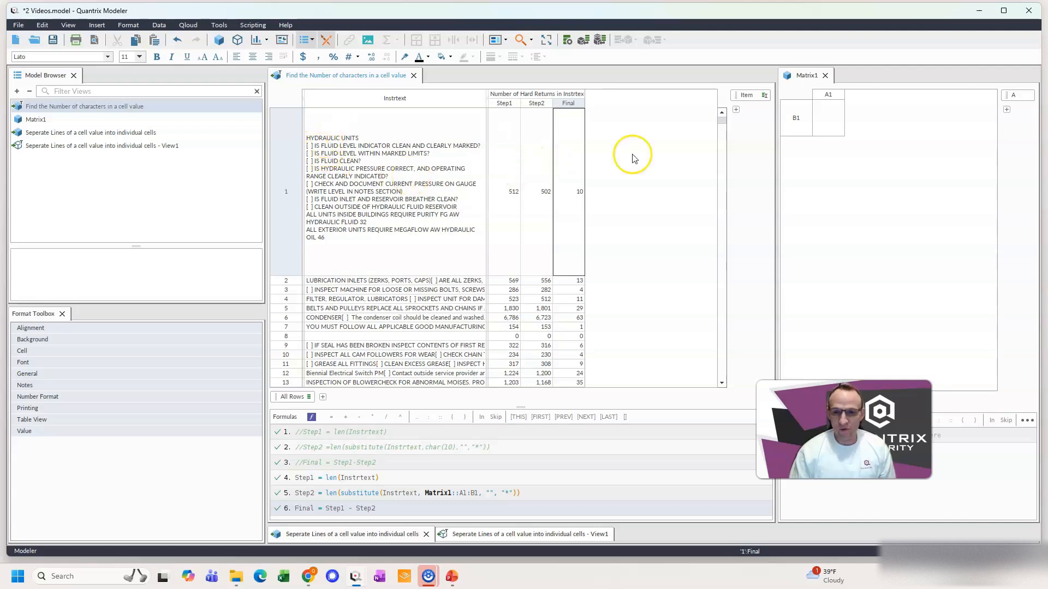
Step: Set the search character in the Matrix1 cell to "A" and check row 1's Final count
click(832, 123)
text(A)
key(Return)
click(574, 212)
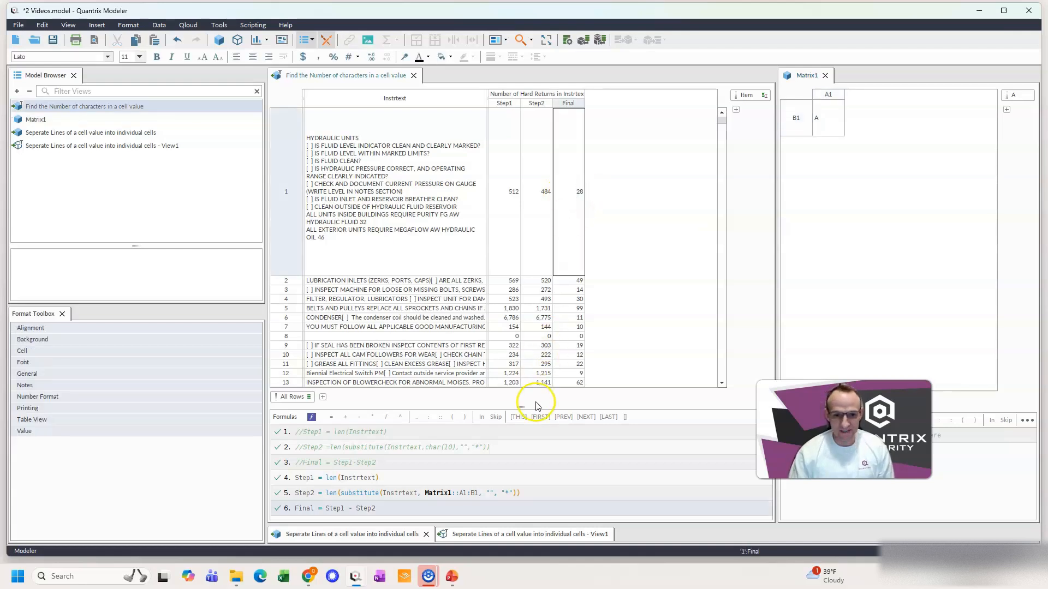
Step: Enlarge the formula area and examine the instance number argument of substitute in the Step2 formula
drag(521, 407, 525, 344)
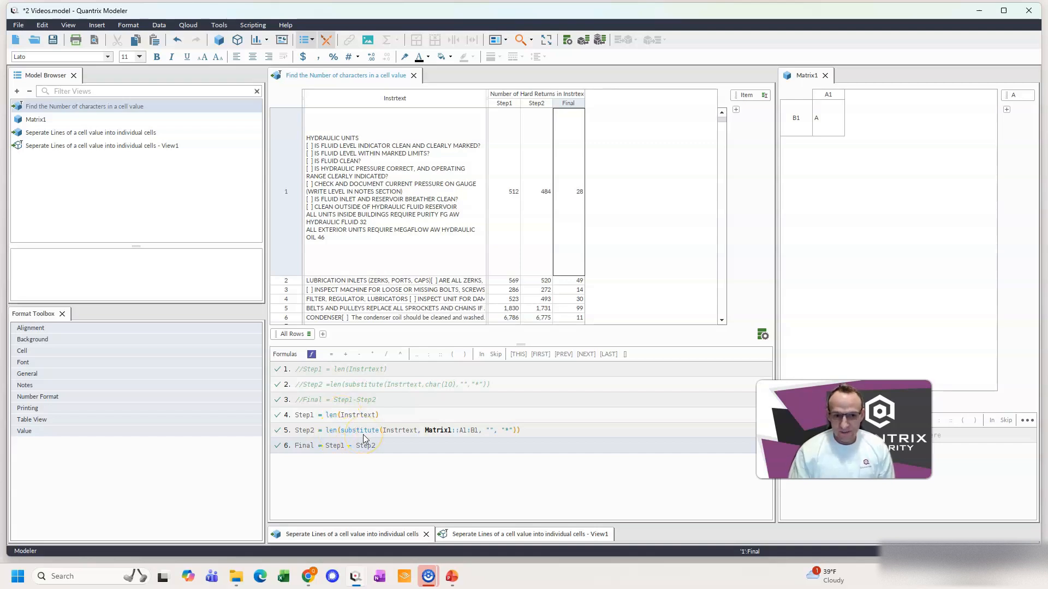
click(510, 433)
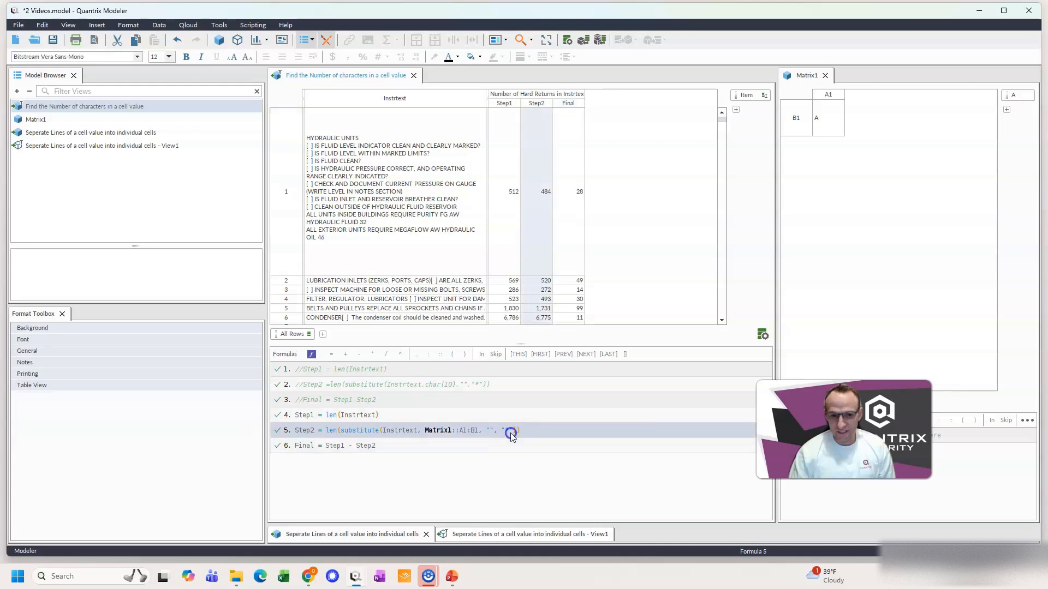
click(511, 433)
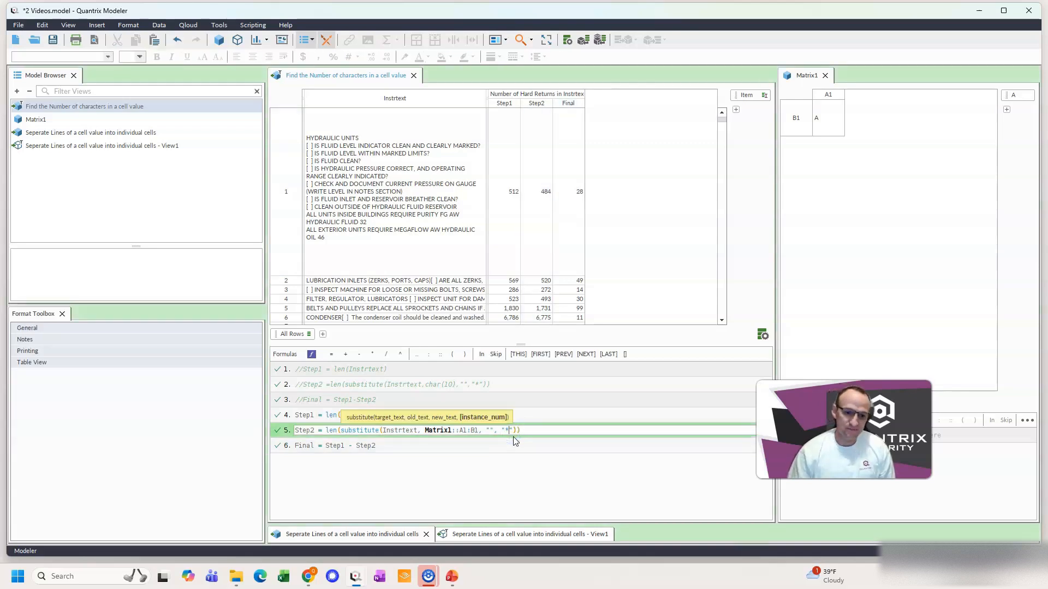
key(Return)
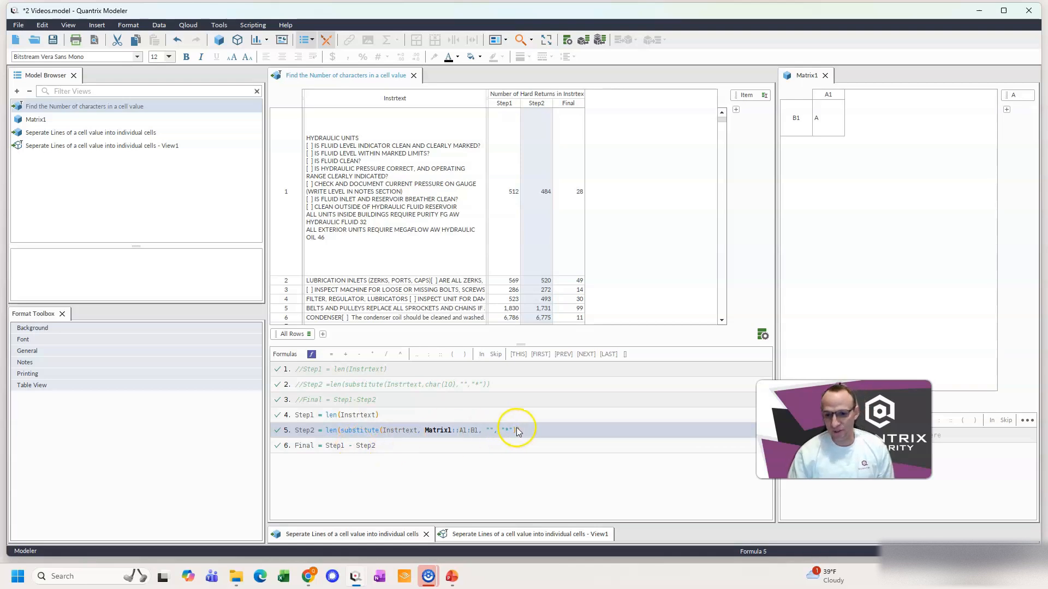